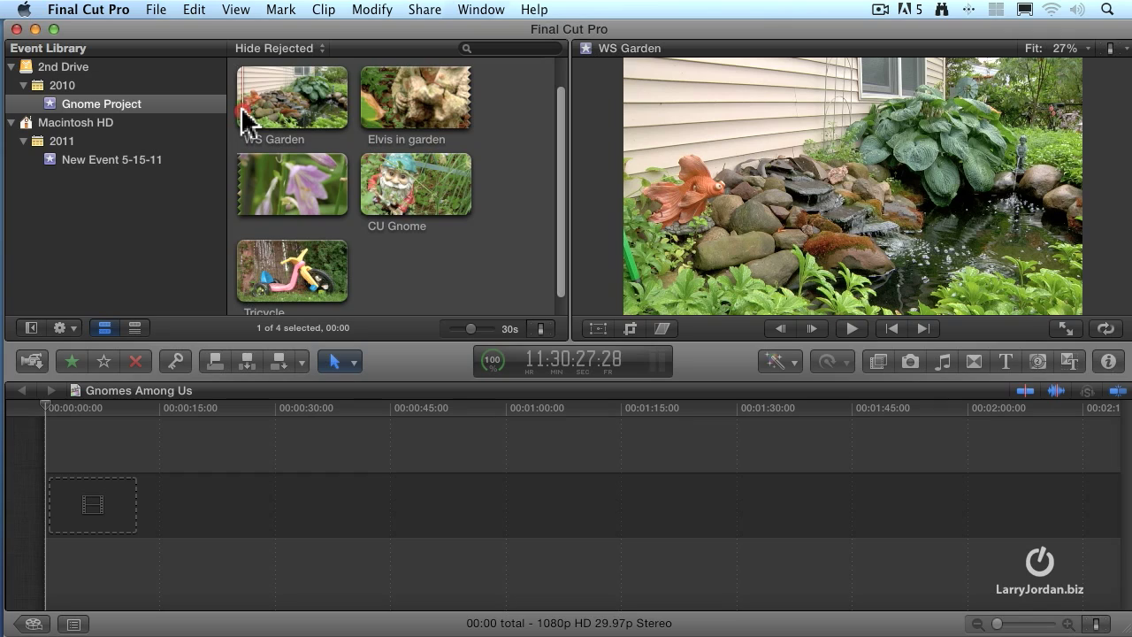
Mark a 07:20 range at the start of WS Garden and drag it into the empty timeline
drag(245, 120, 289, 113)
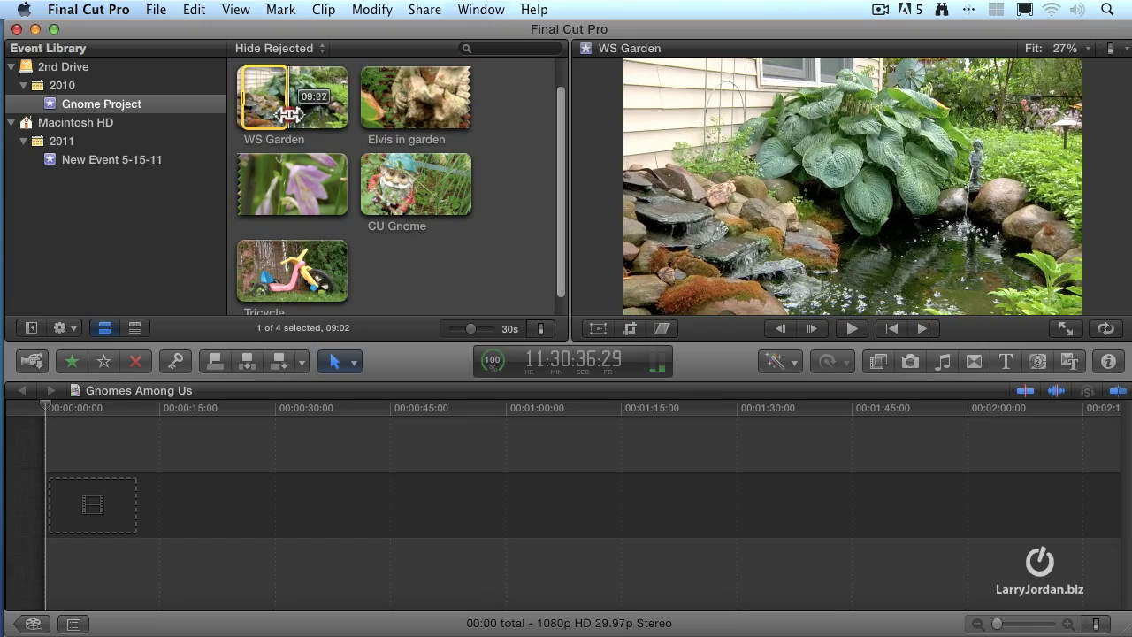
click(255, 113)
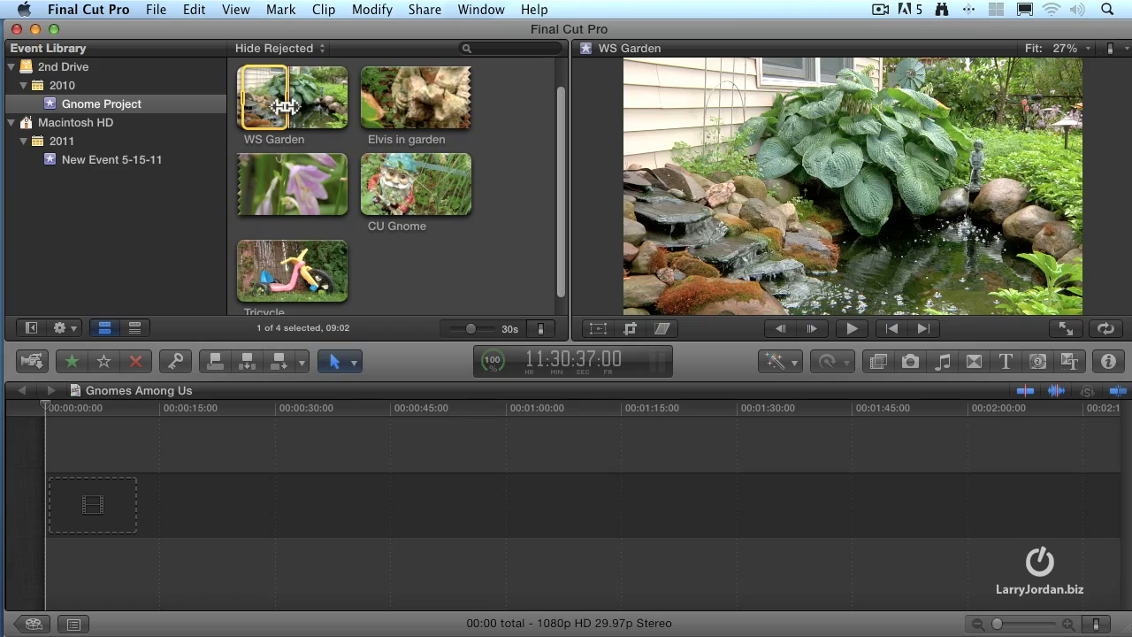
drag(283, 101, 240, 101)
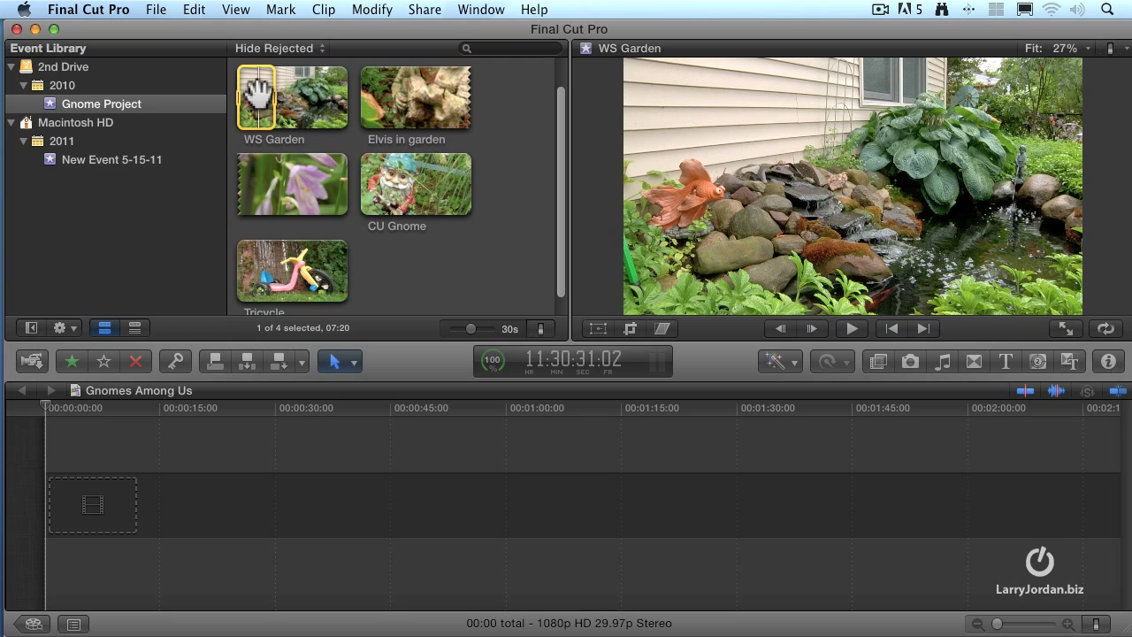
drag(257, 93, 251, 454)
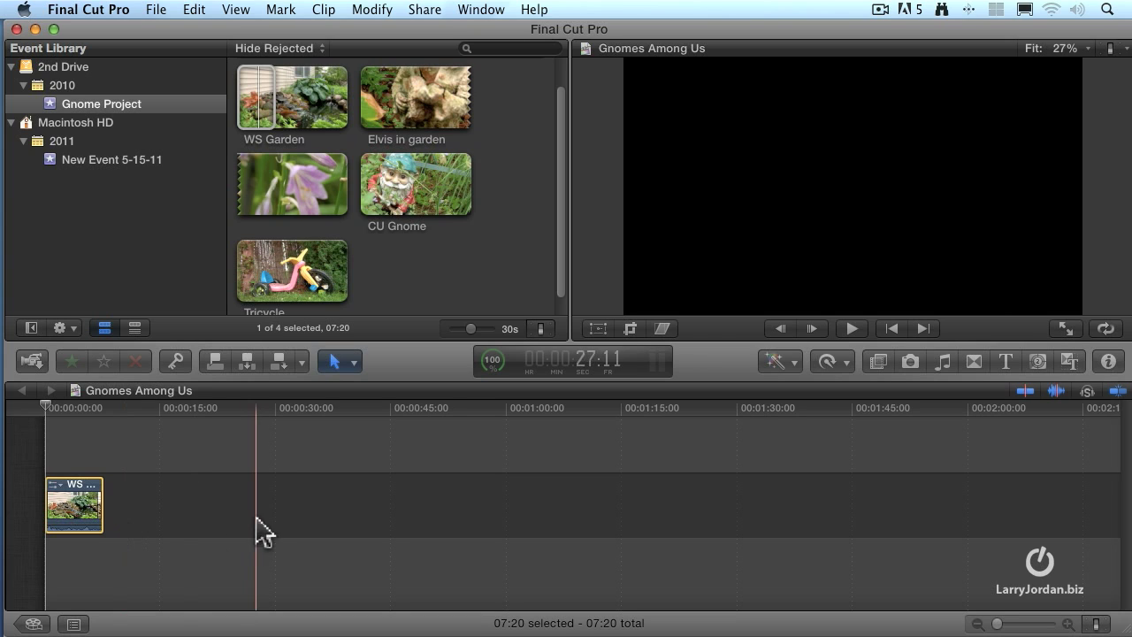
Append a 05:19 range of CU Gnome after WS Garden, bringing the edit to 13:09
key(super+1)
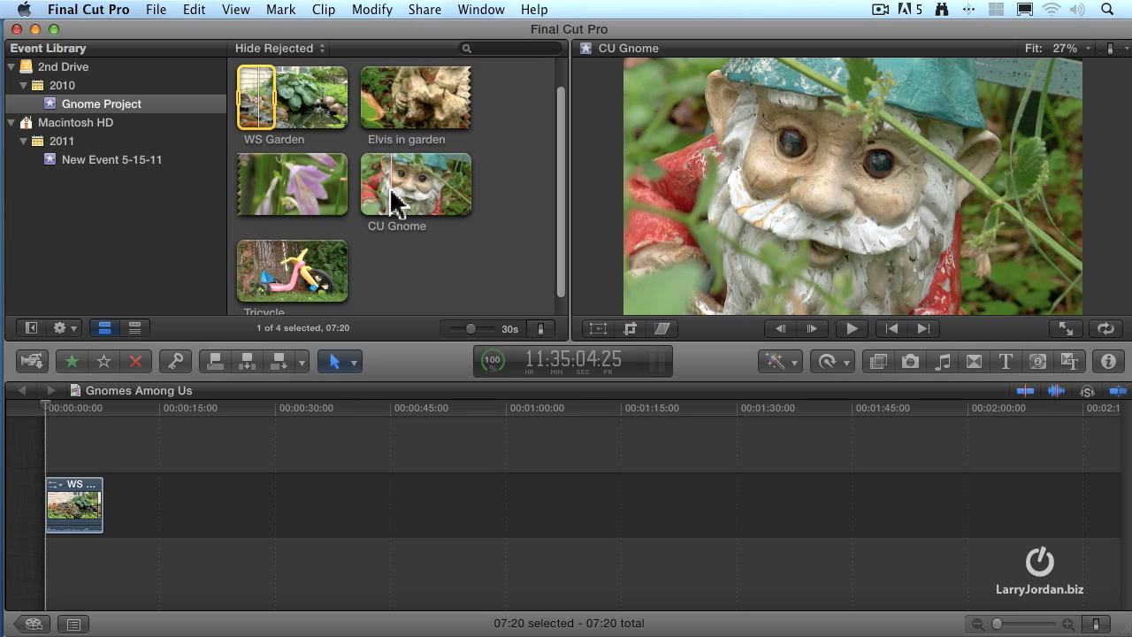
click(391, 200)
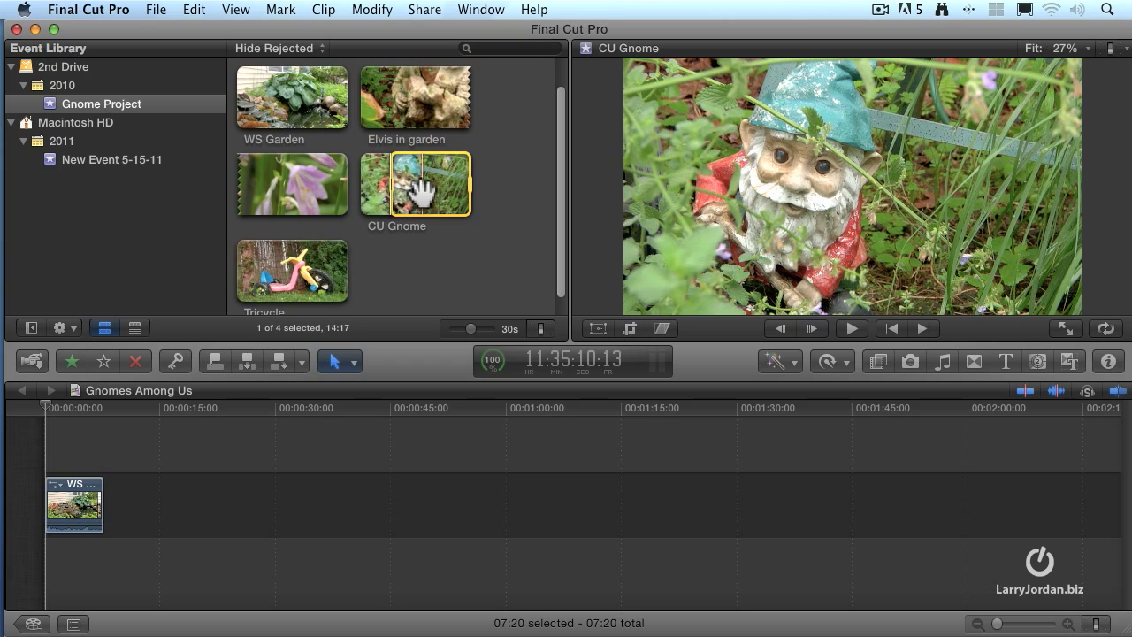
key(o)
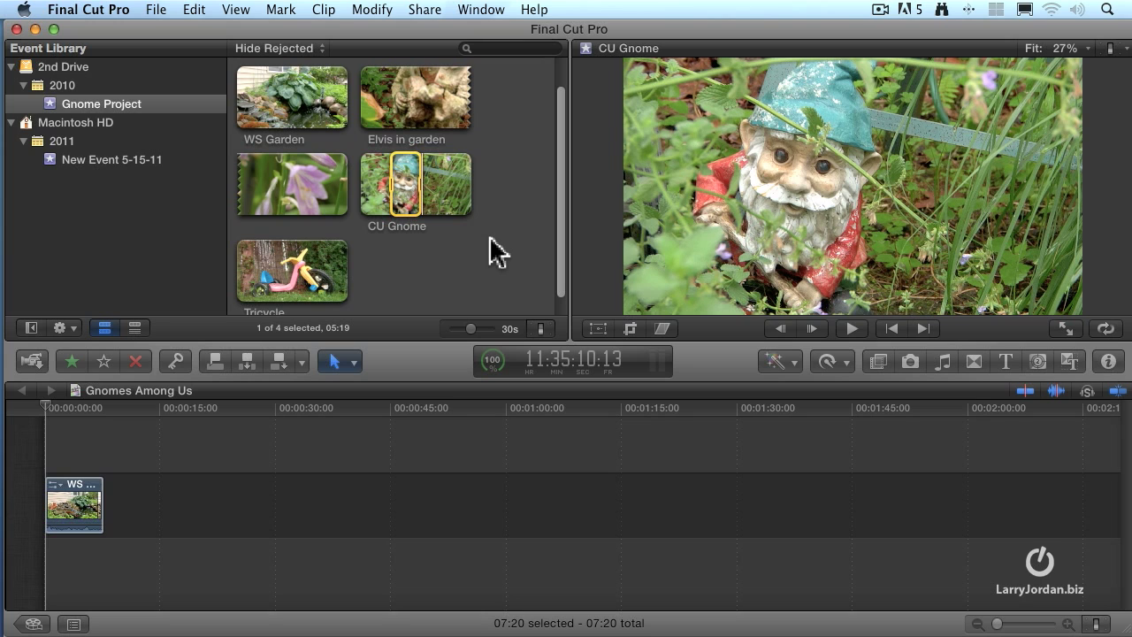
drag(396, 182, 283, 365)
click(281, 363)
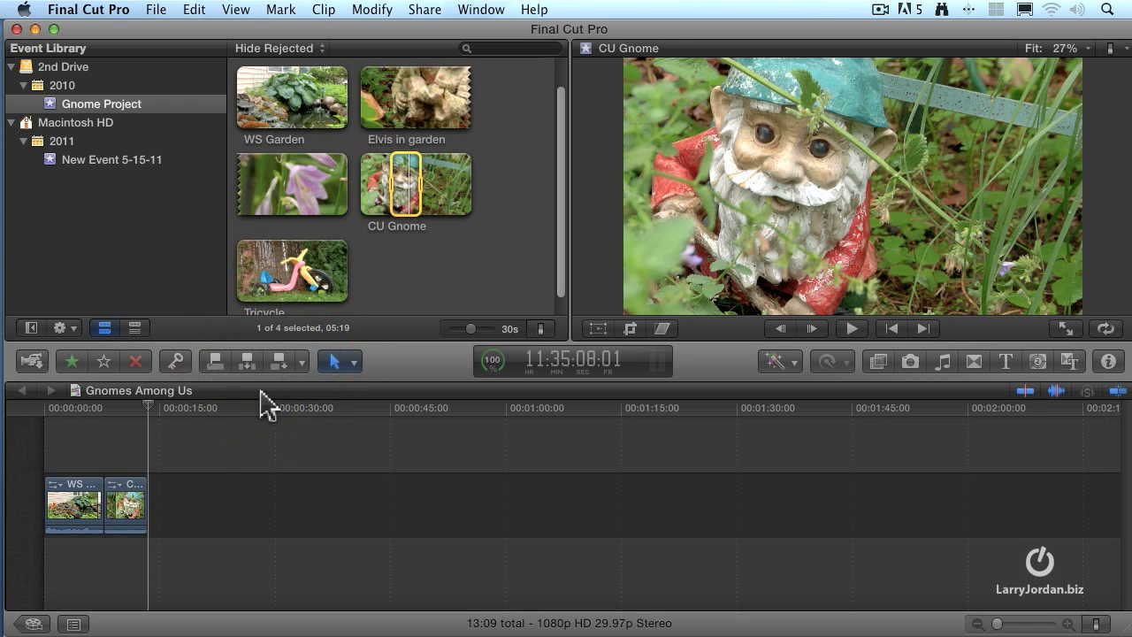
click(133, 504)
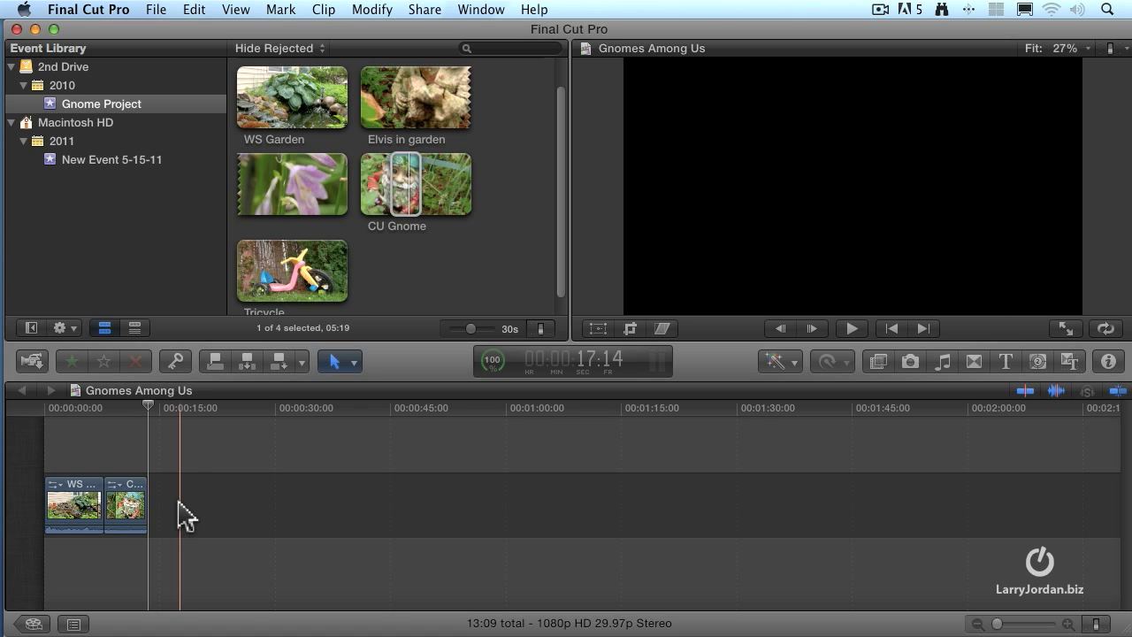
Mark a 04:24 Tricycle range with I and O and append it with E after CU Gnome
click(260, 278)
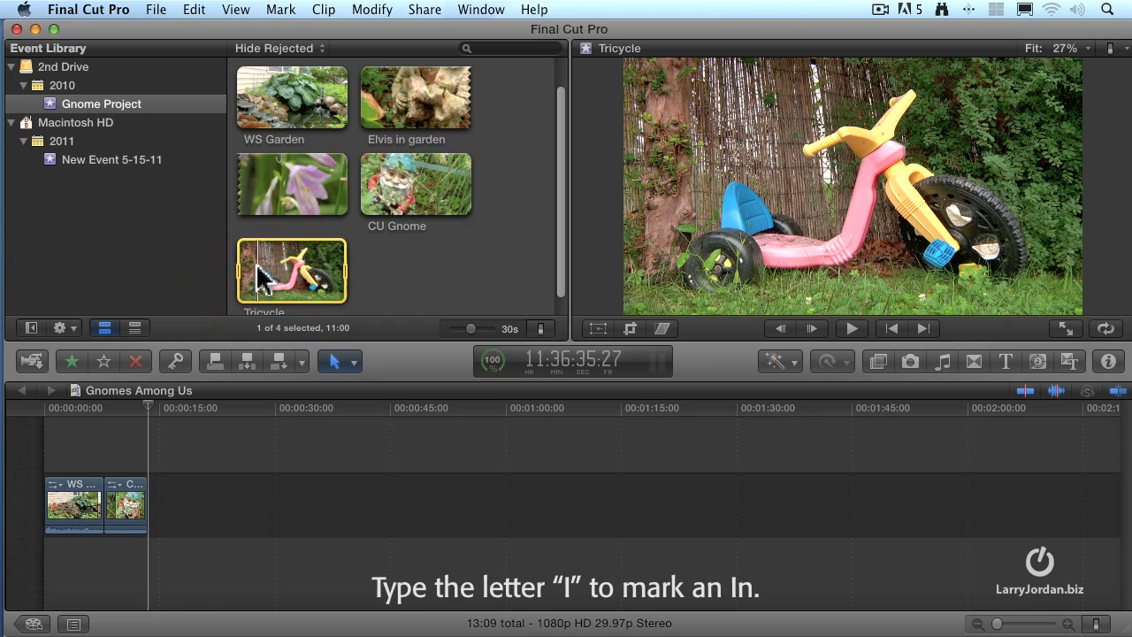
key(i)
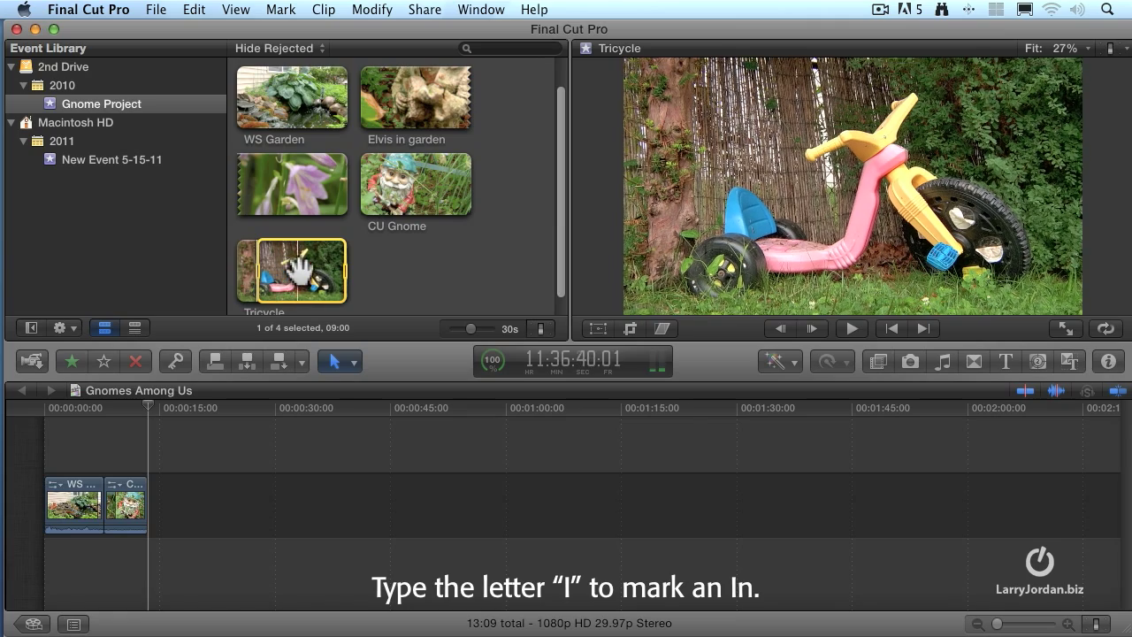
click(301, 276)
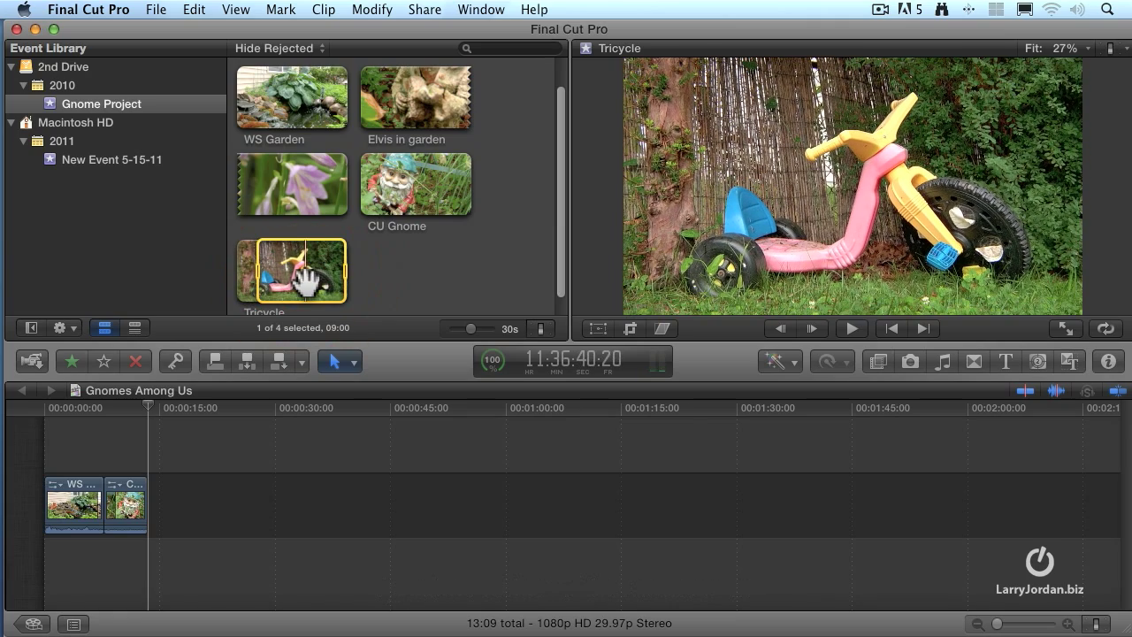
key(o)
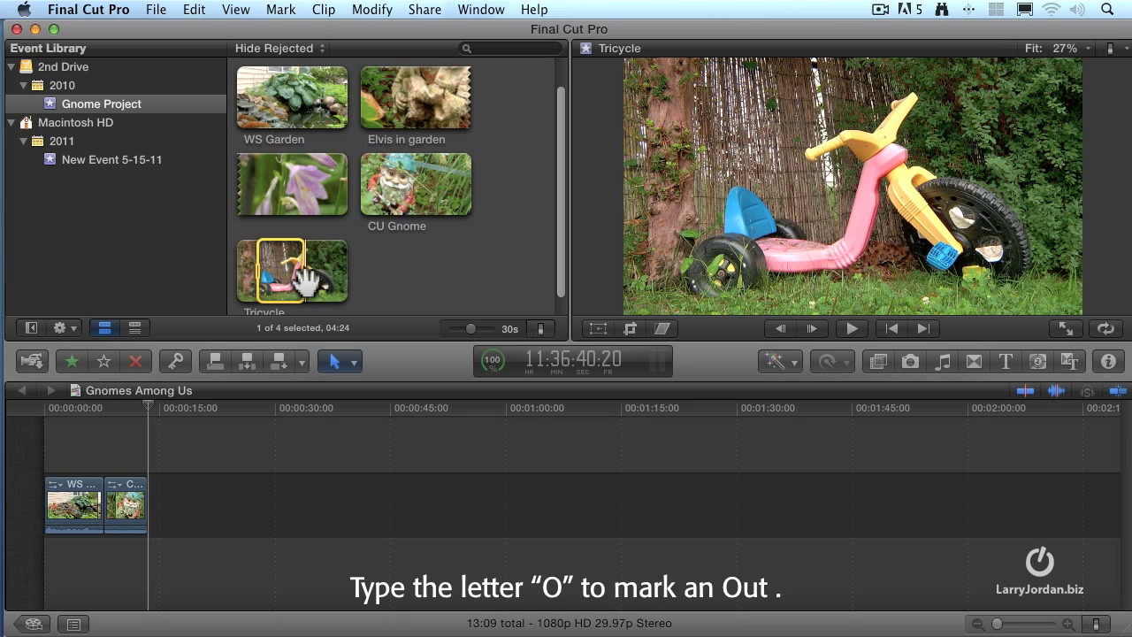
drag(285, 270, 261, 265)
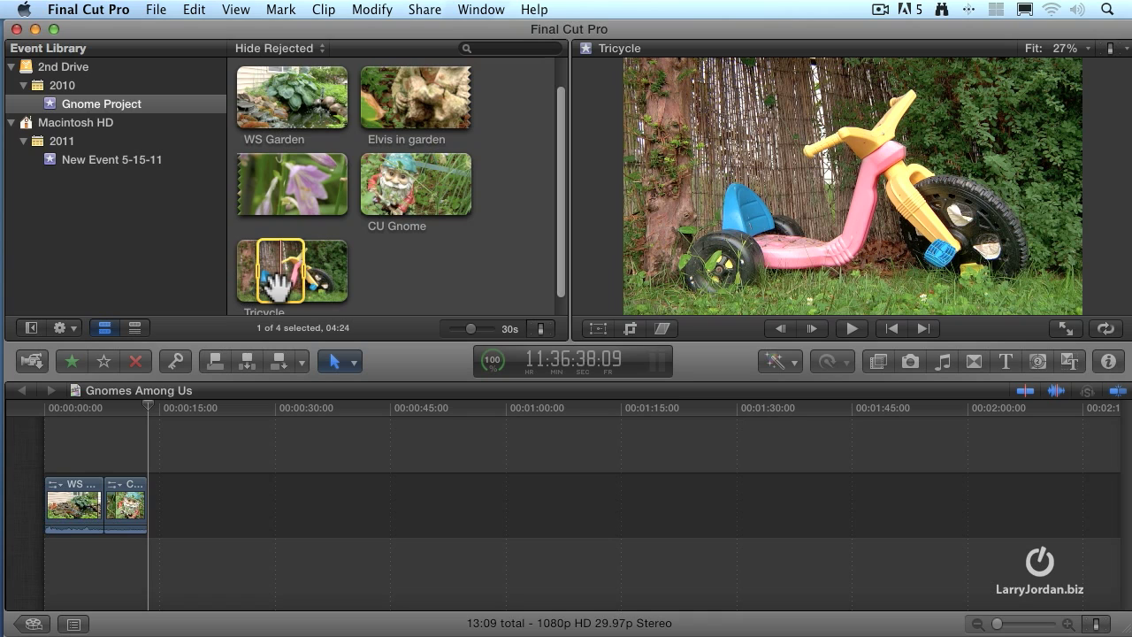
key(e)
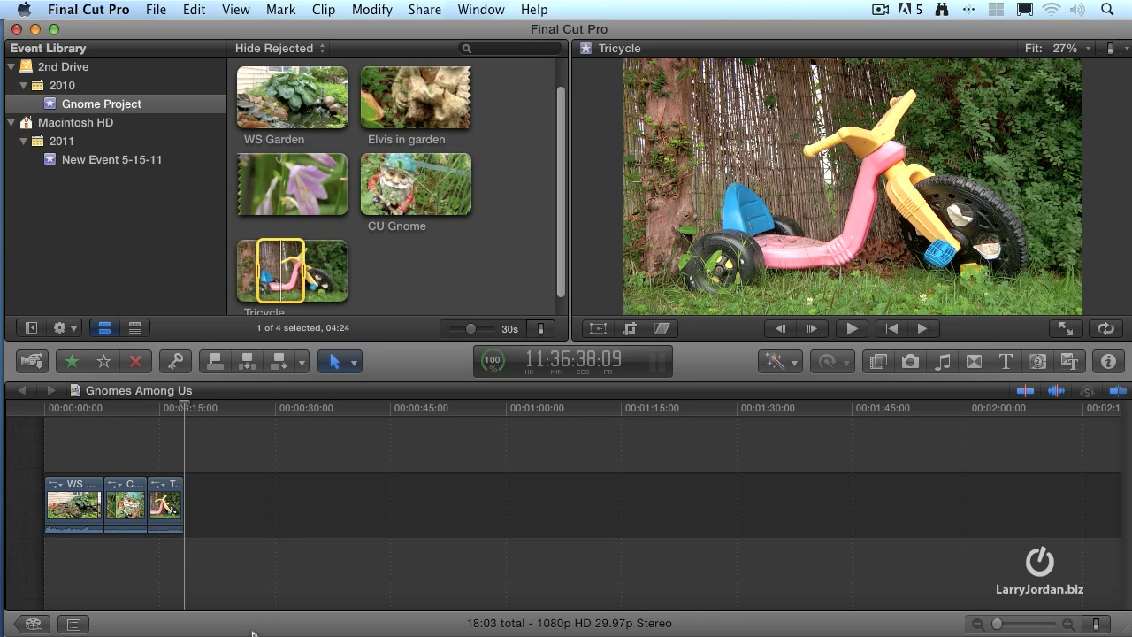
click(84, 541)
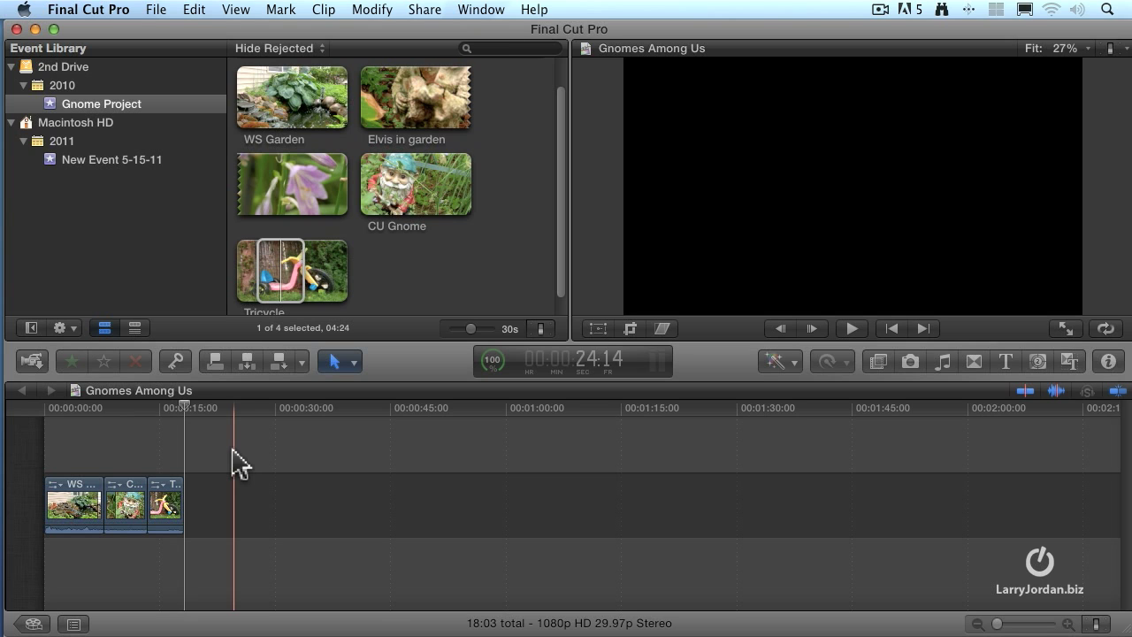
Preview the WS Garden and CU Gnome clips, playing and stopping each in turn
click(249, 99)
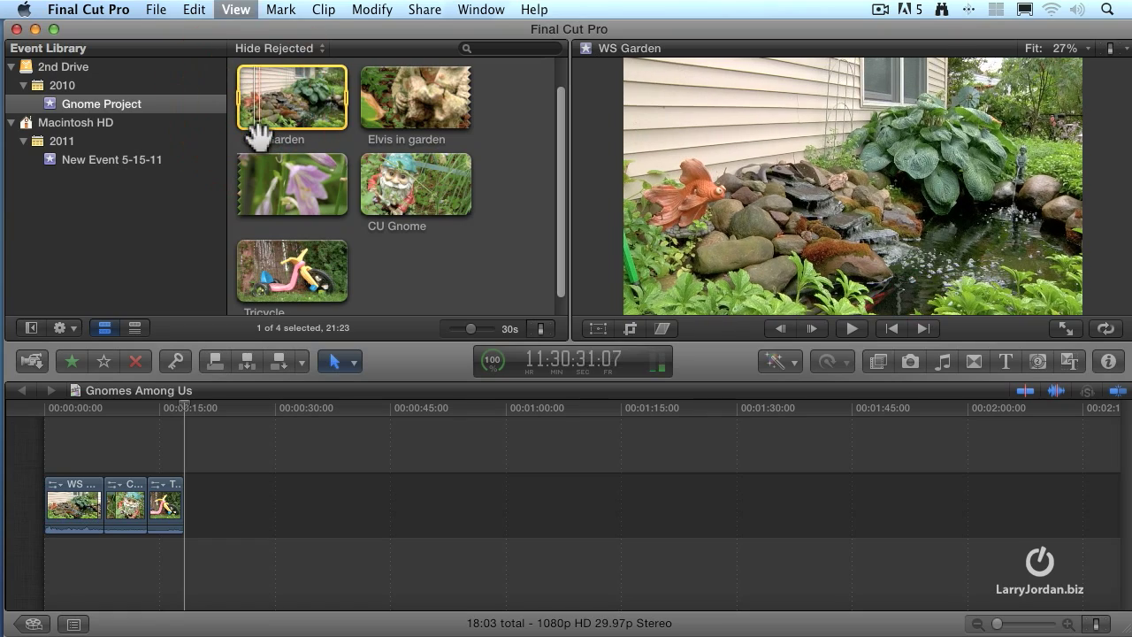
key(space)
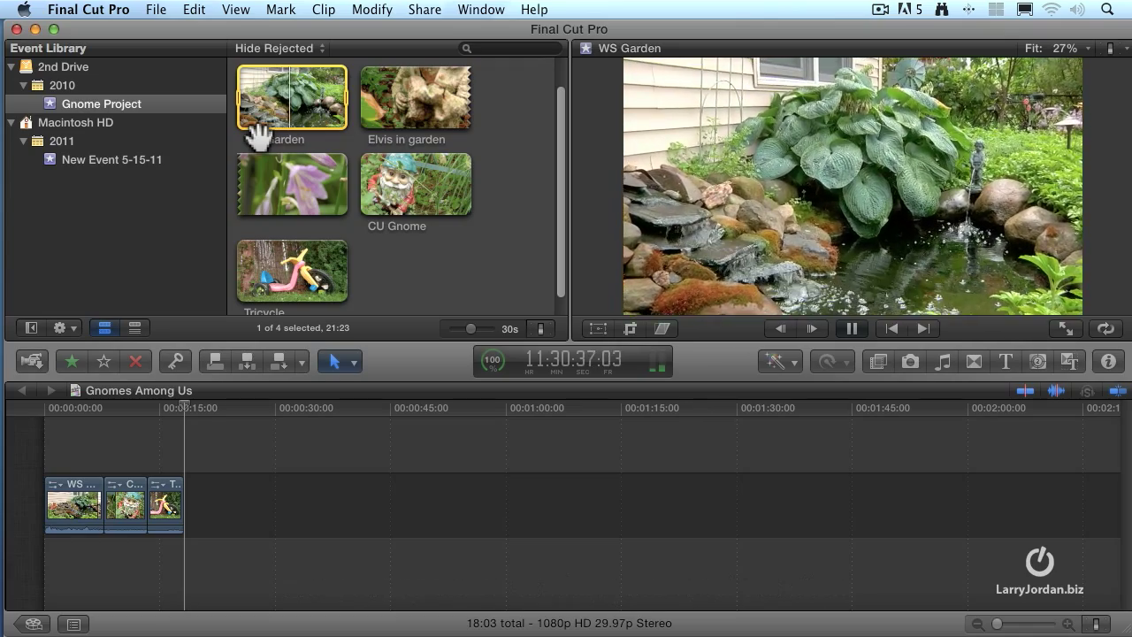
key(space)
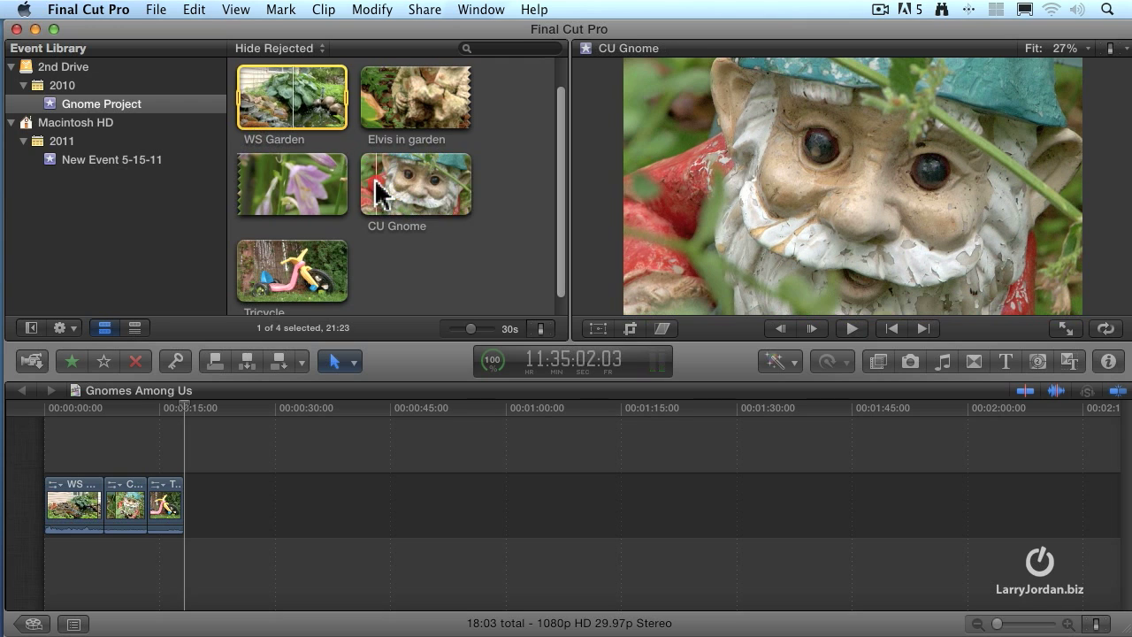
click(376, 186)
key(space)
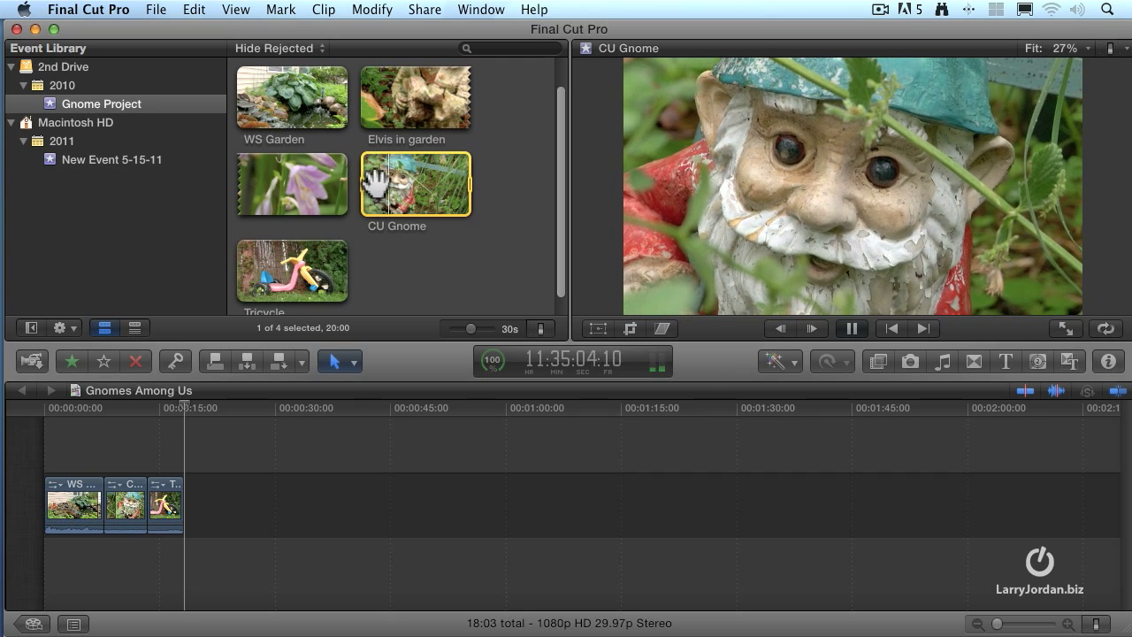
key(space)
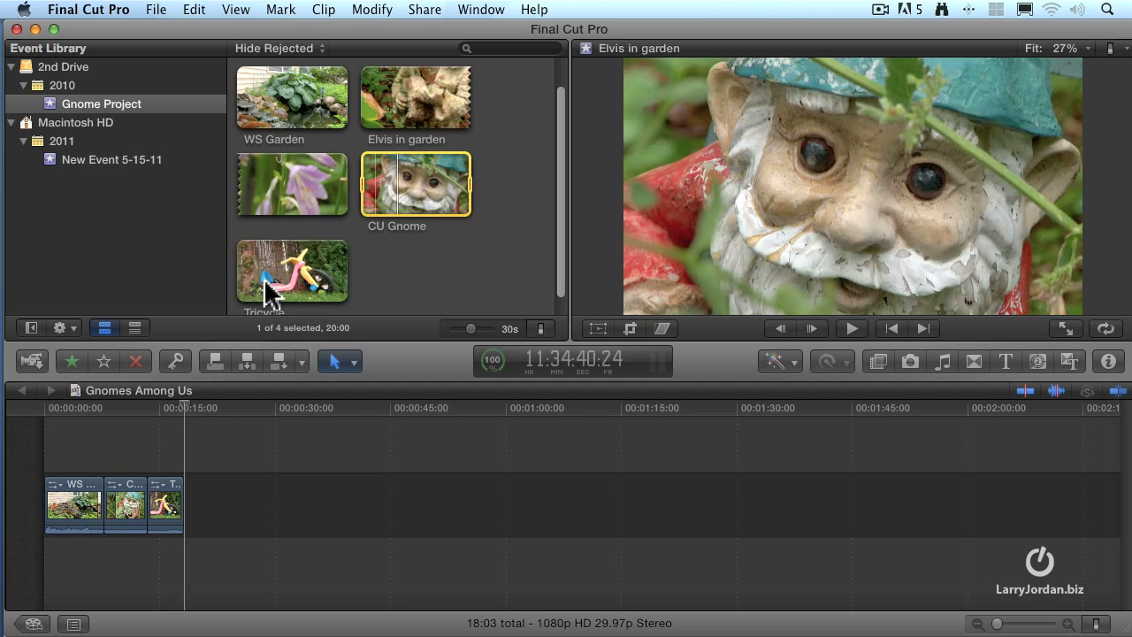
Play the edit from its start twice, pausing about 2 seconds into WS Garden
click(160, 433)
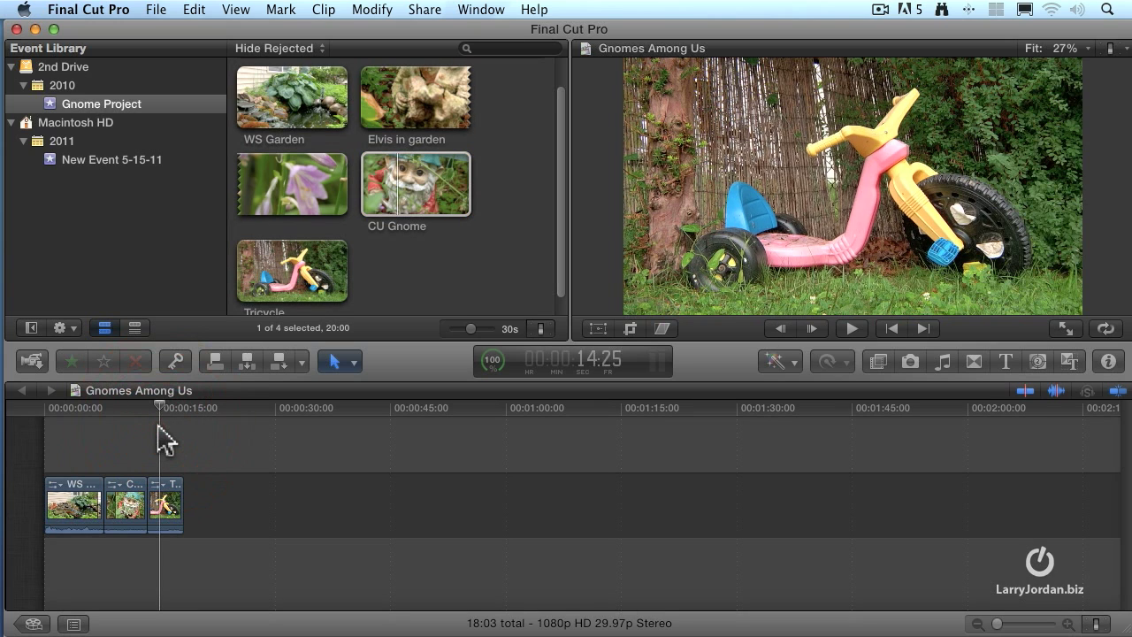
key(Home)
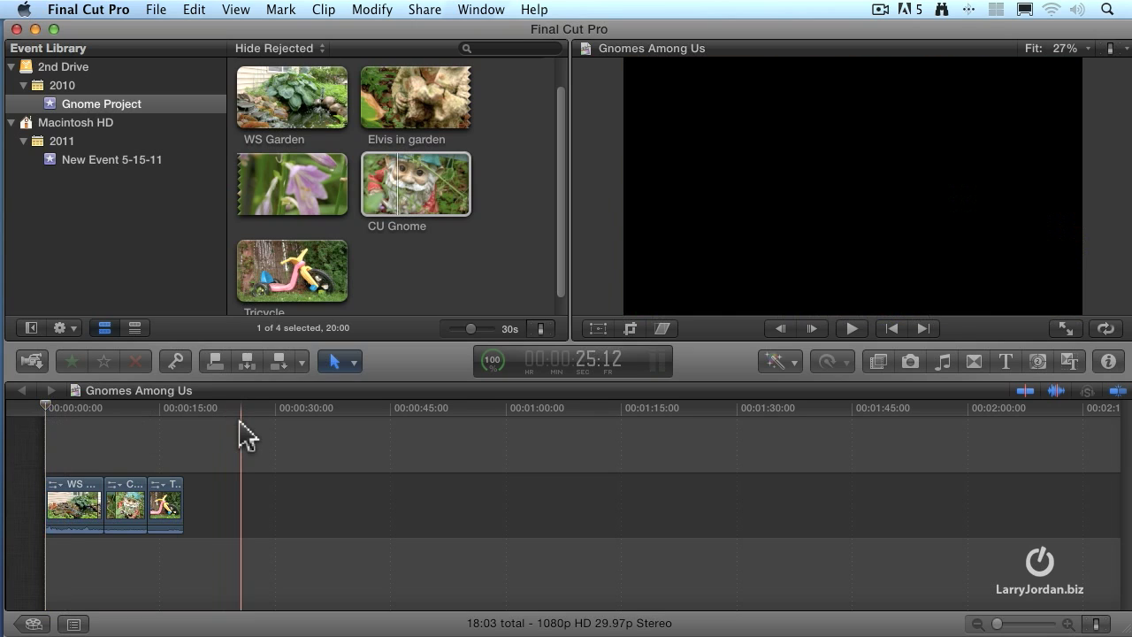
key(space)
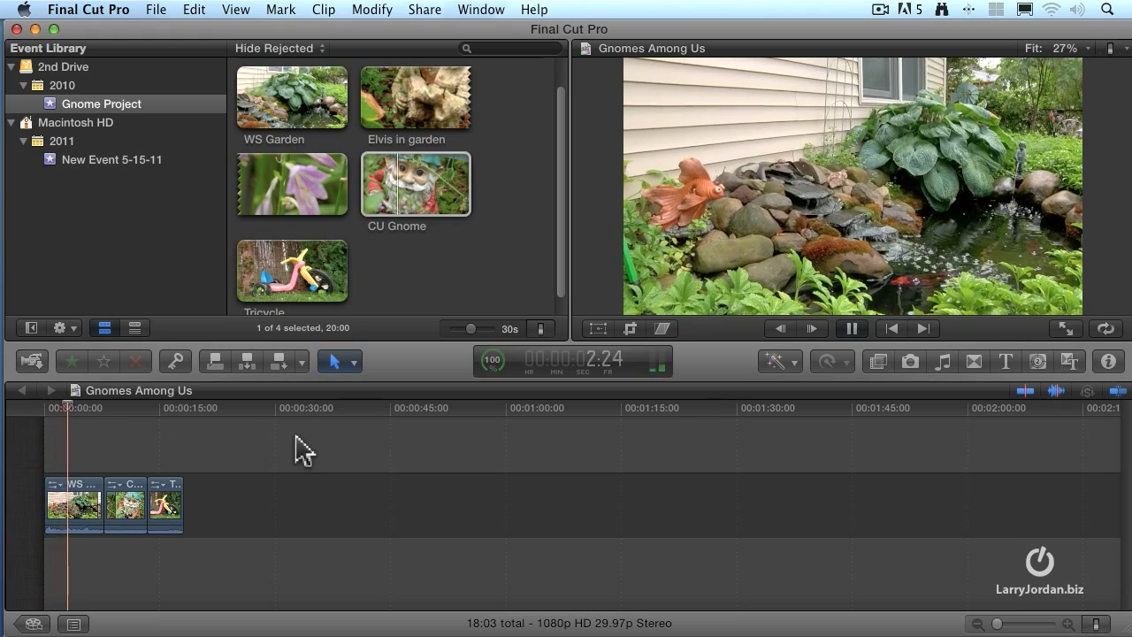
key(space)
key(Home)
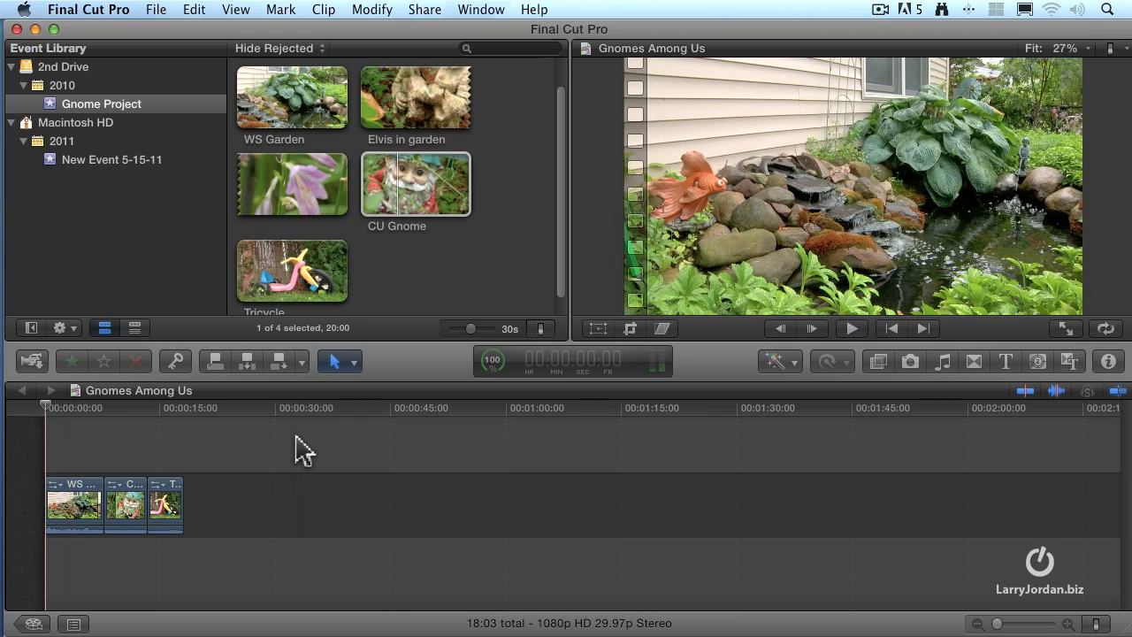
key(space)
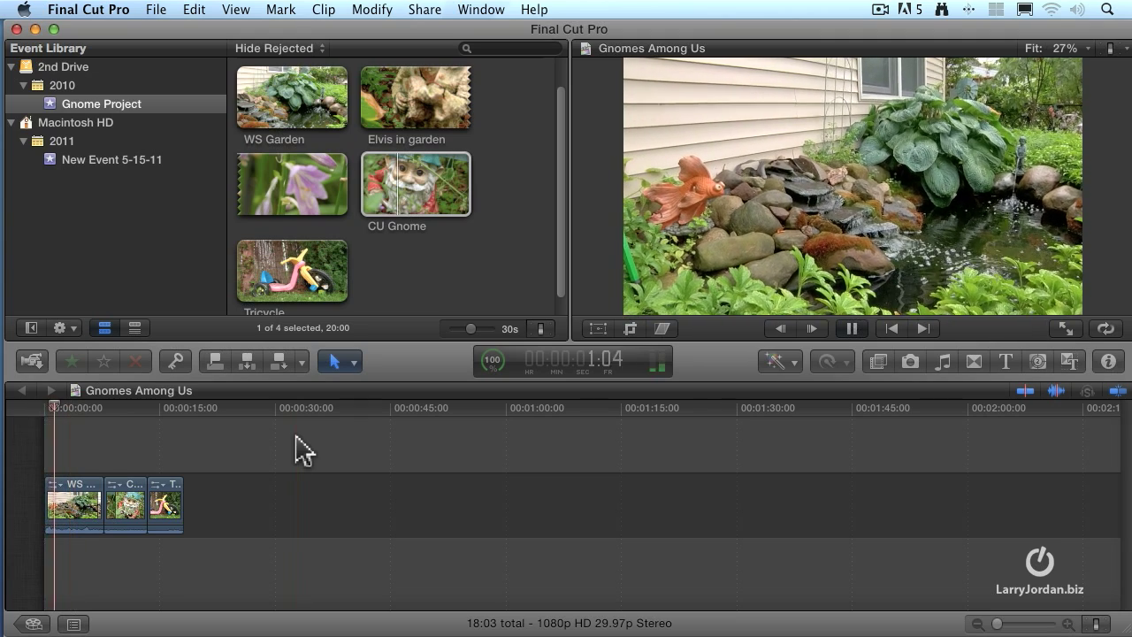
key(space)
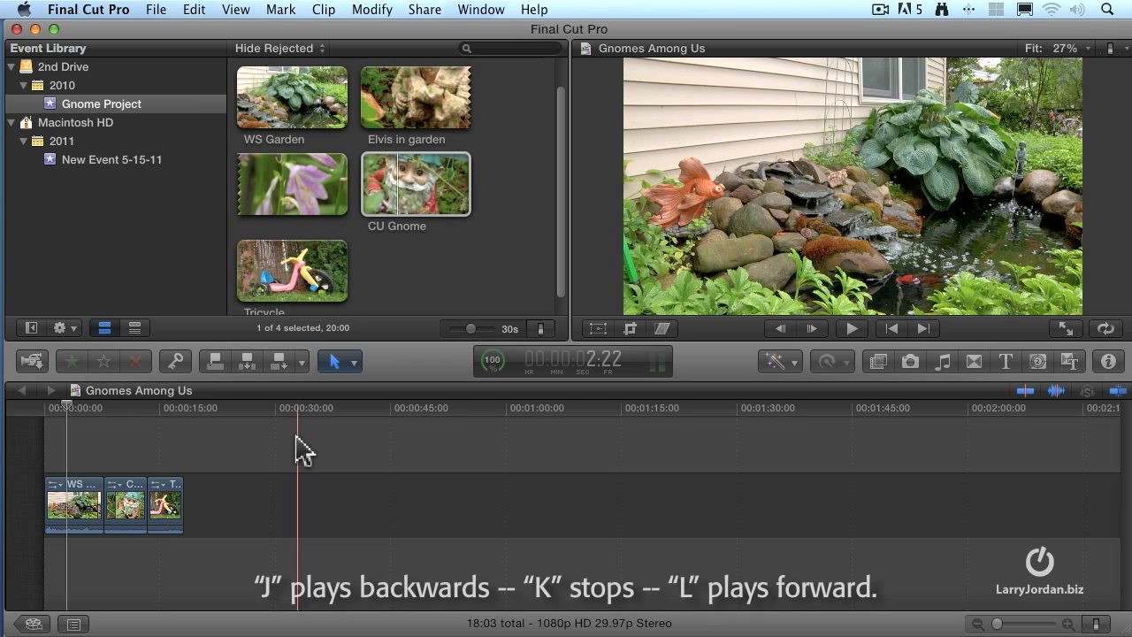
Shuttle the edit forward and backward with L, J and K
key(l)
key(k)
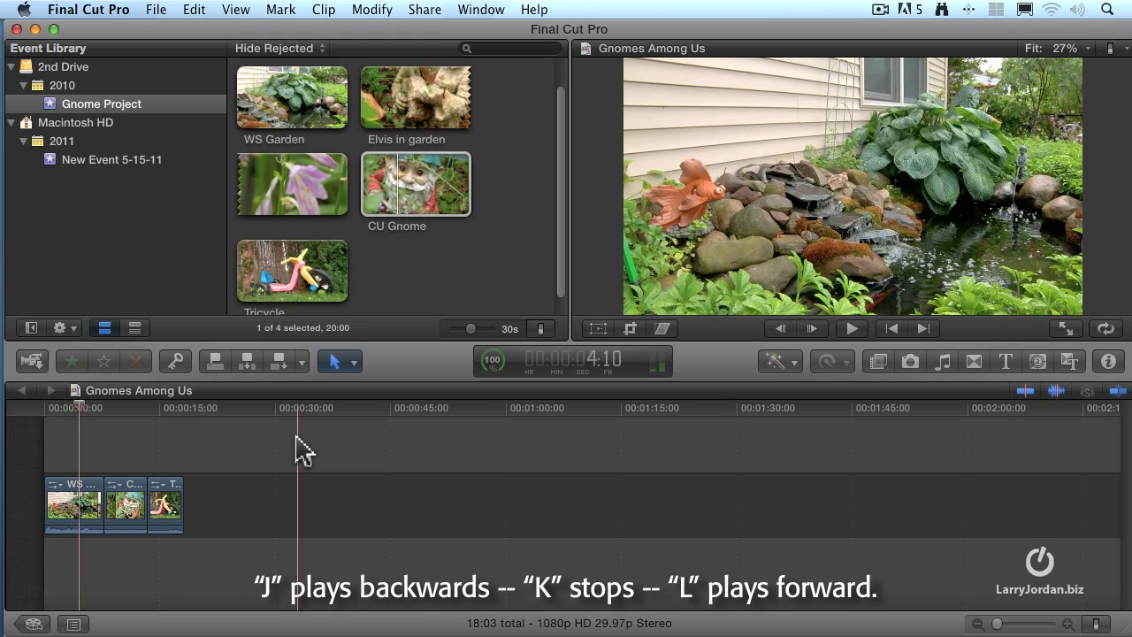
key(j)
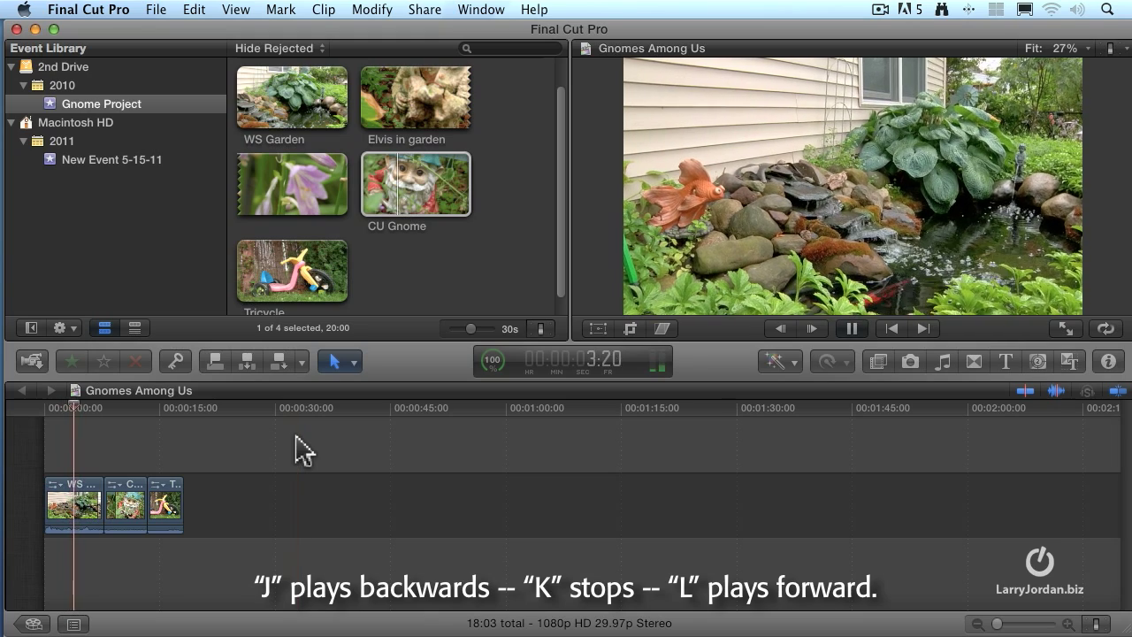
key(l)
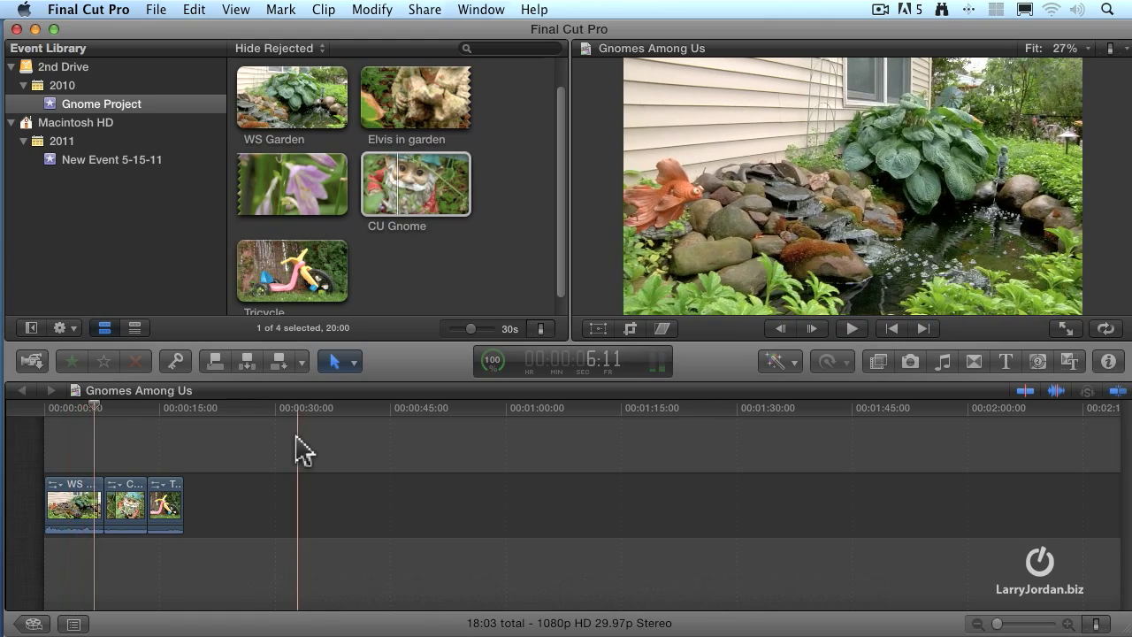
key(j)
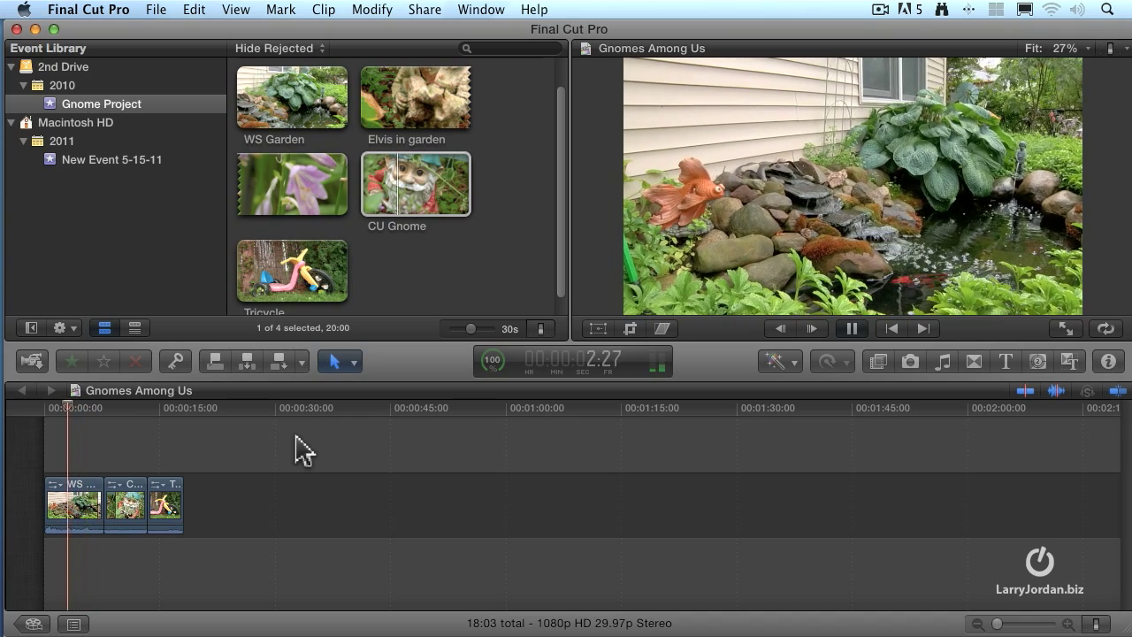
key(k)
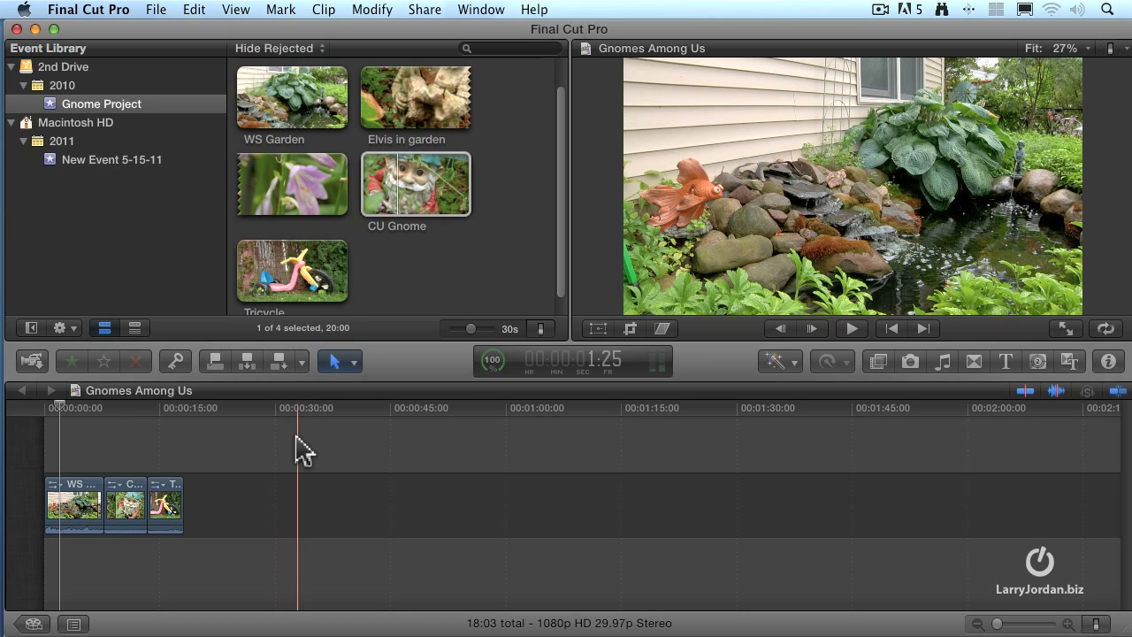
Play at double speed, then slow motion forward and backward, and return to the first frame
key(l)
key(l)
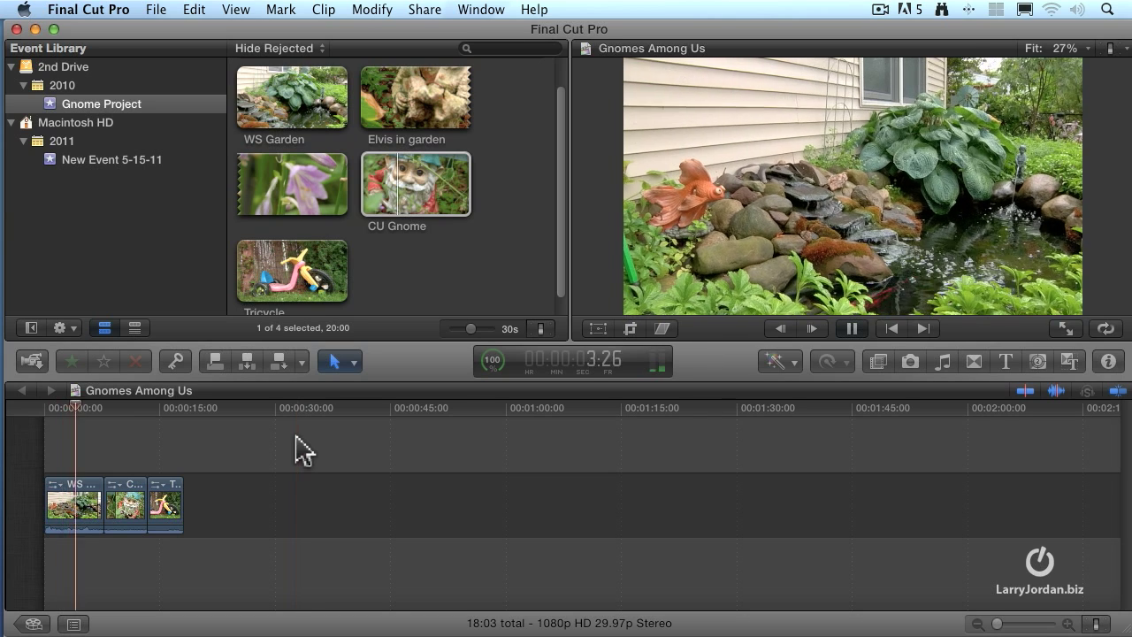
key(k)
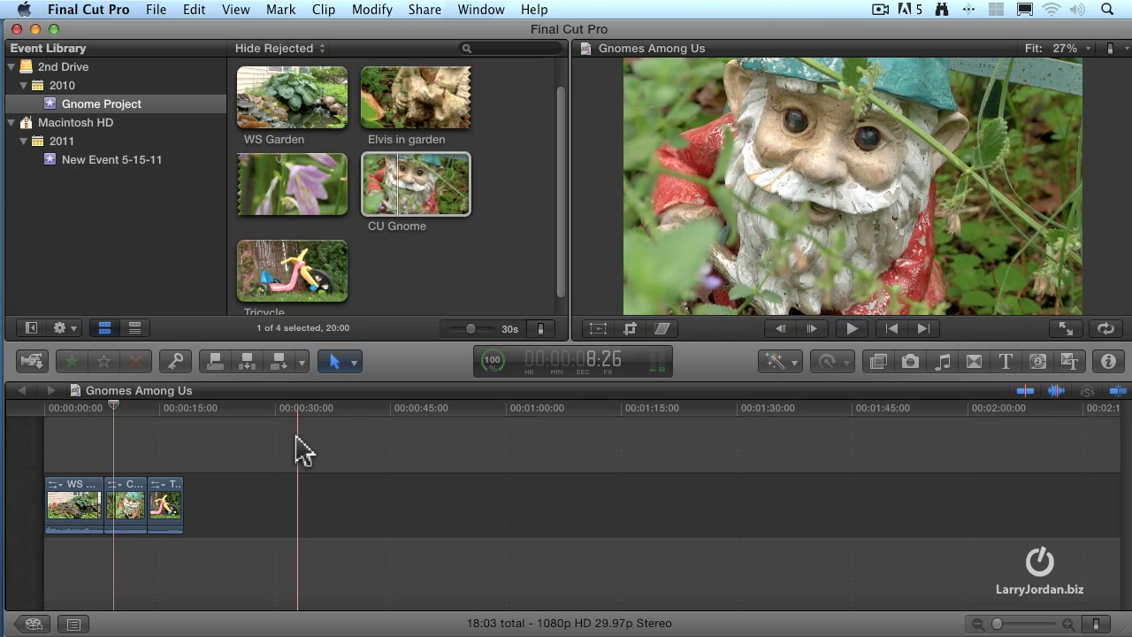
key(j)
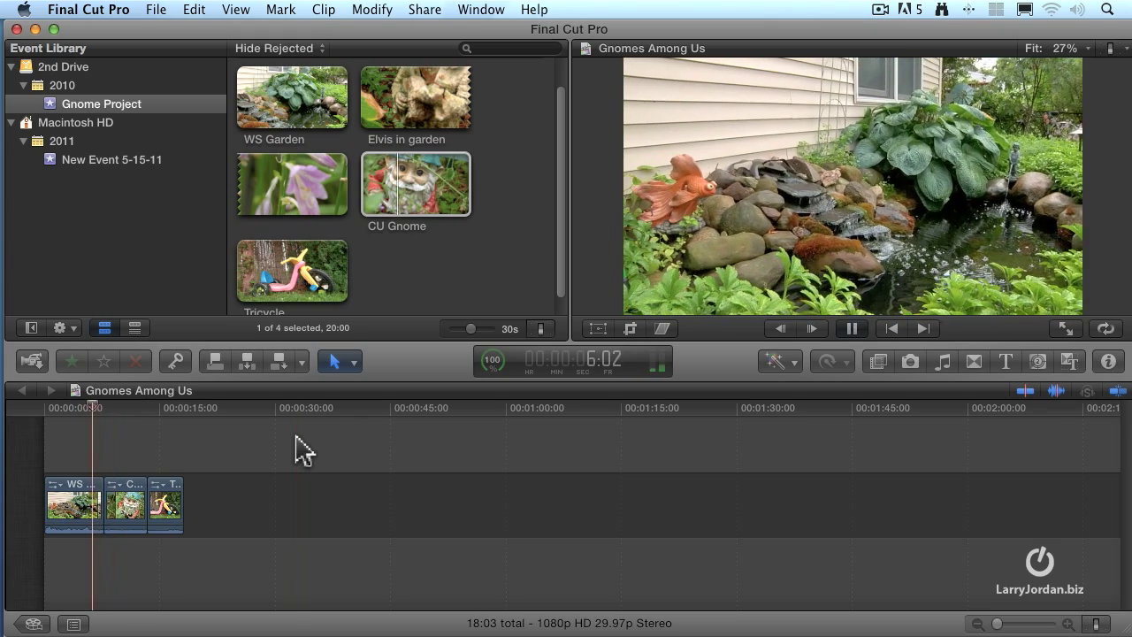
key(k)
key(k+l)
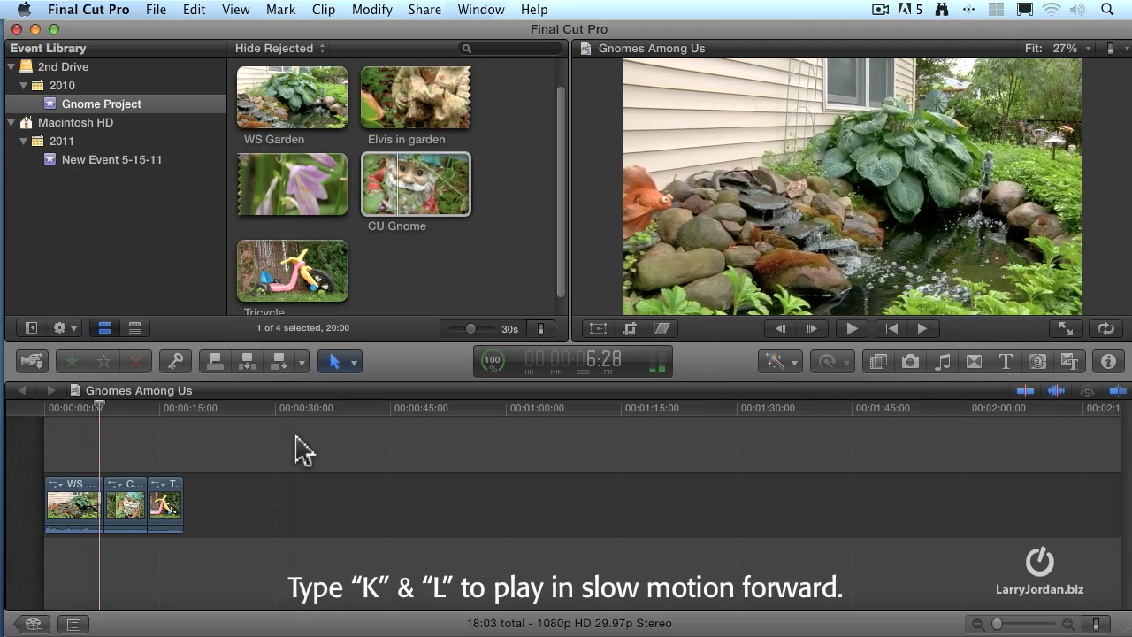
key(k+j)
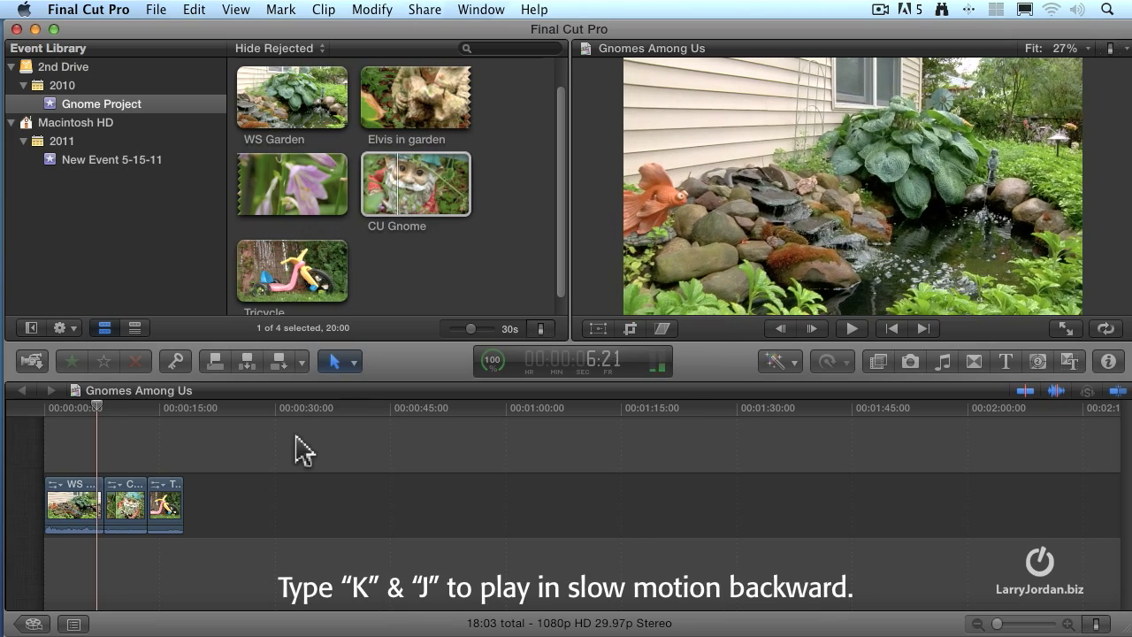
key(Home)
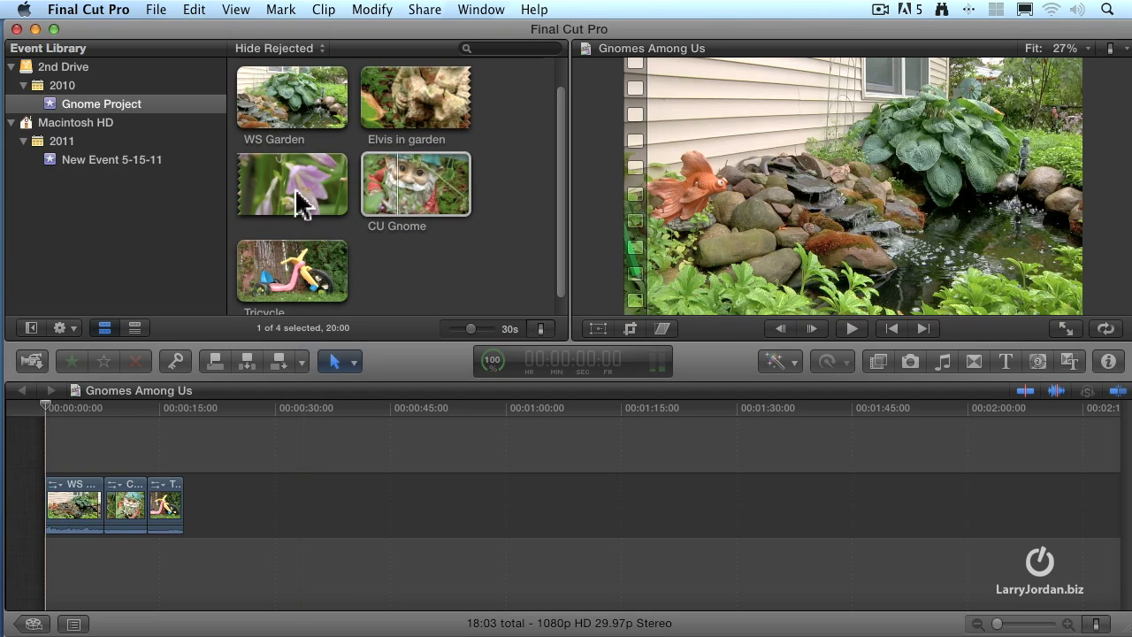
Open the View > Playback menu to reach Play Full Screen
click(245, 9)
mouse_move(248, 44)
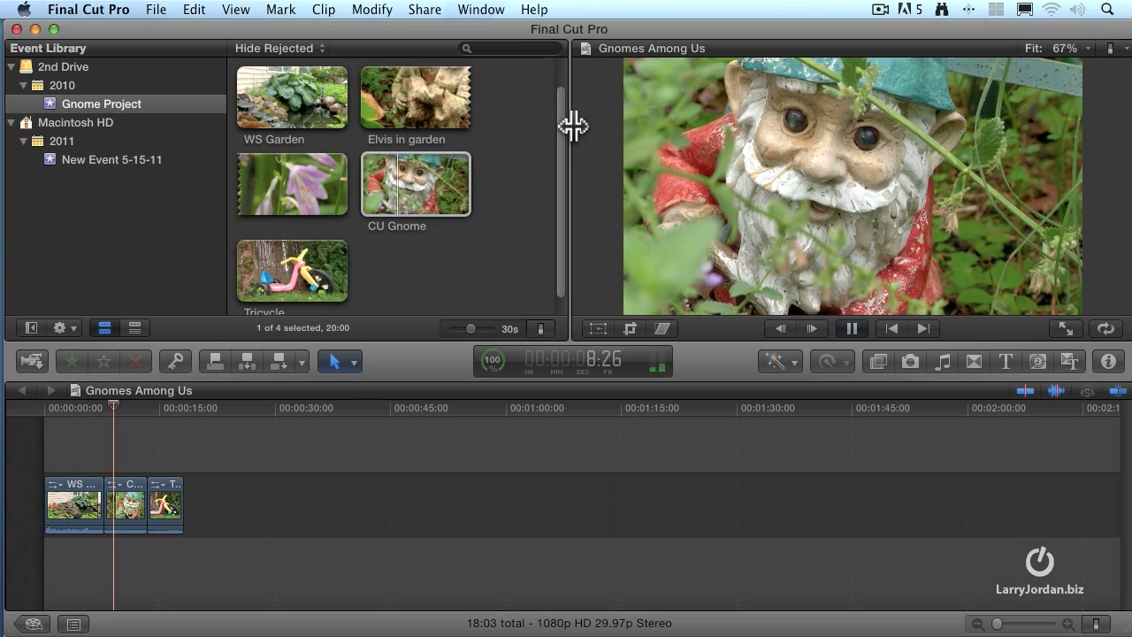
Stop playback at 9:20 on the CU Gnome close-up
key(space)
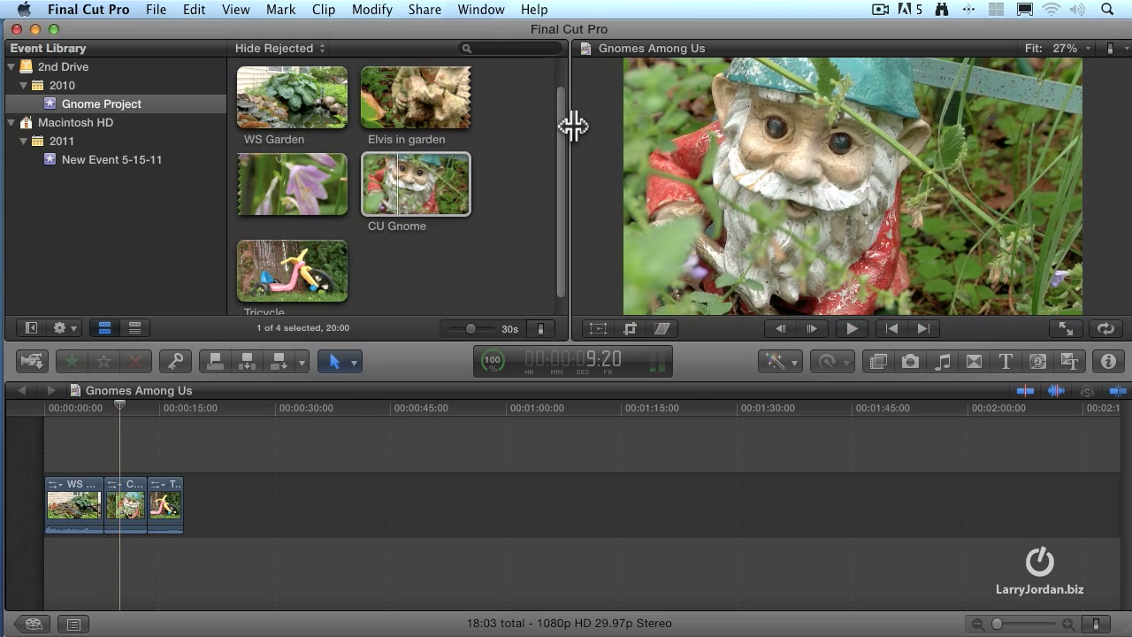